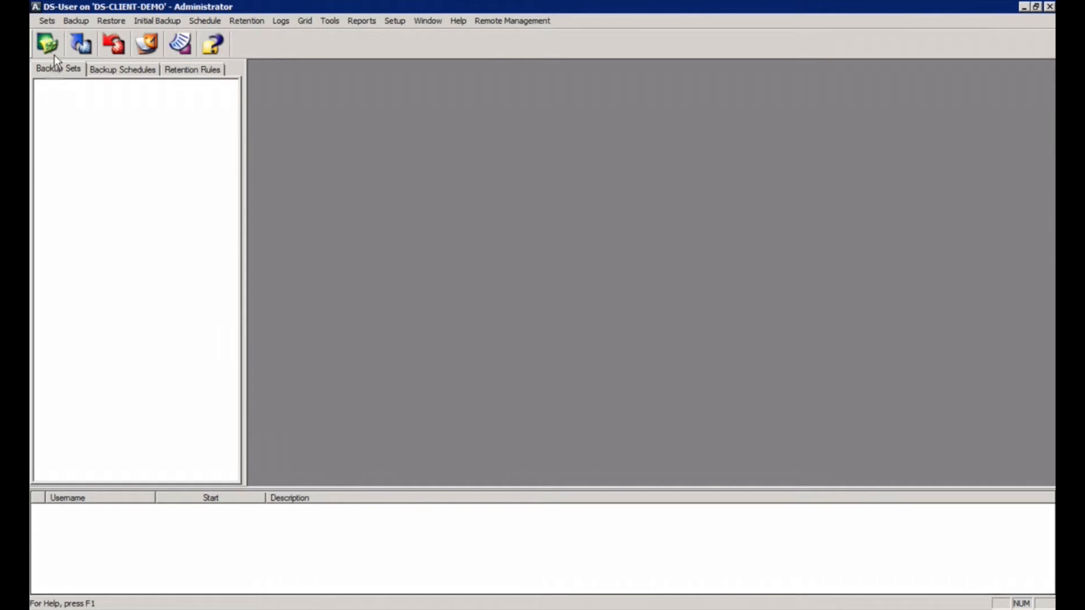
Step: Start a new backup set in the New Backup Set Wizard with File System as its type
click(48, 44)
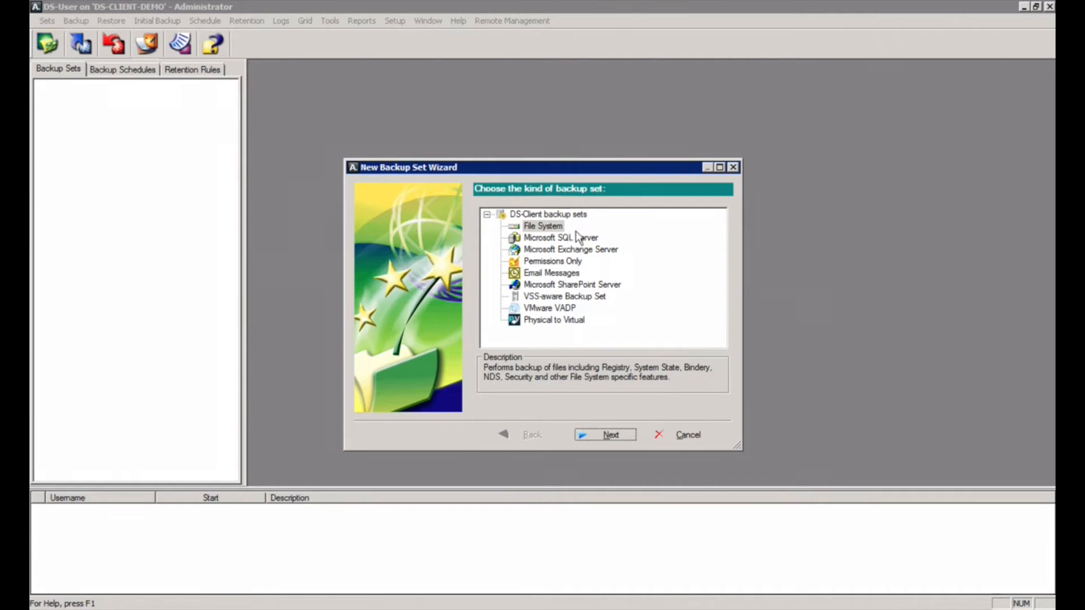
click(553, 229)
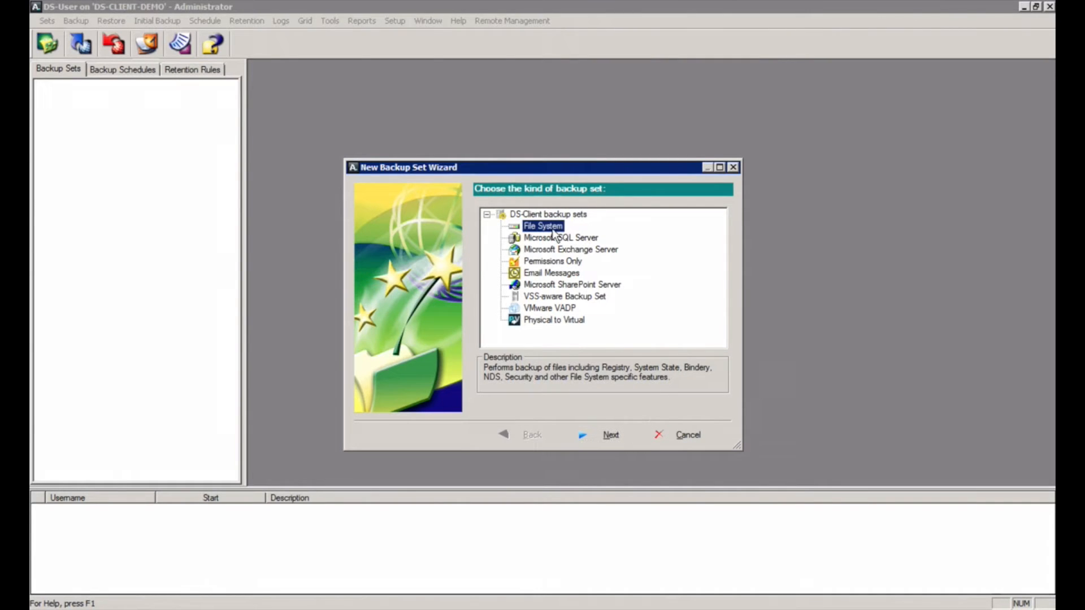
click(605, 435)
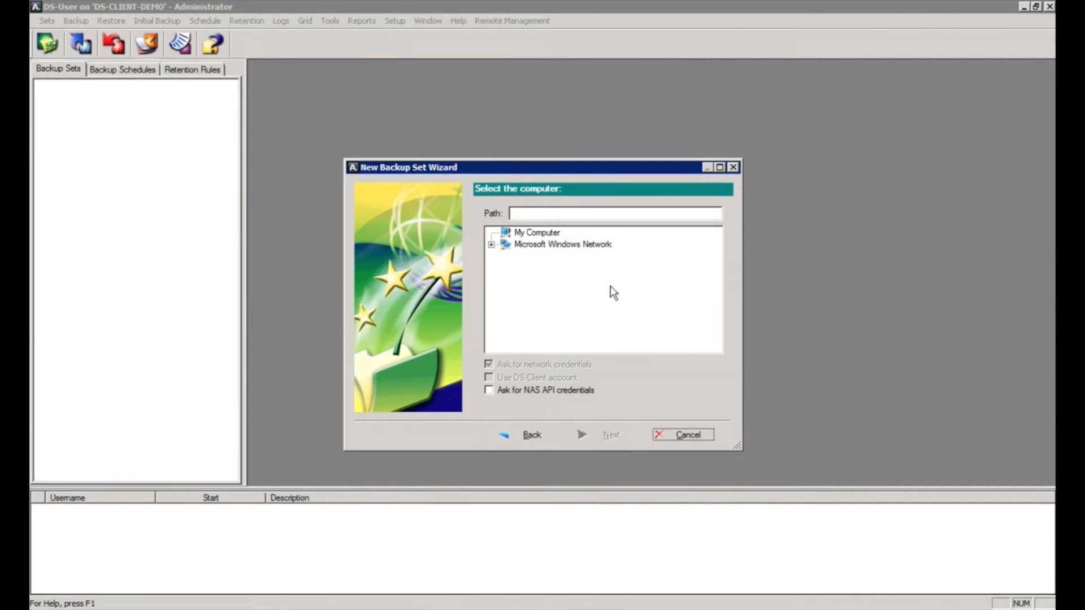
Step: Pick My Computer as the source and replace its path with DS-CLIENT-DEMO
click(530, 235)
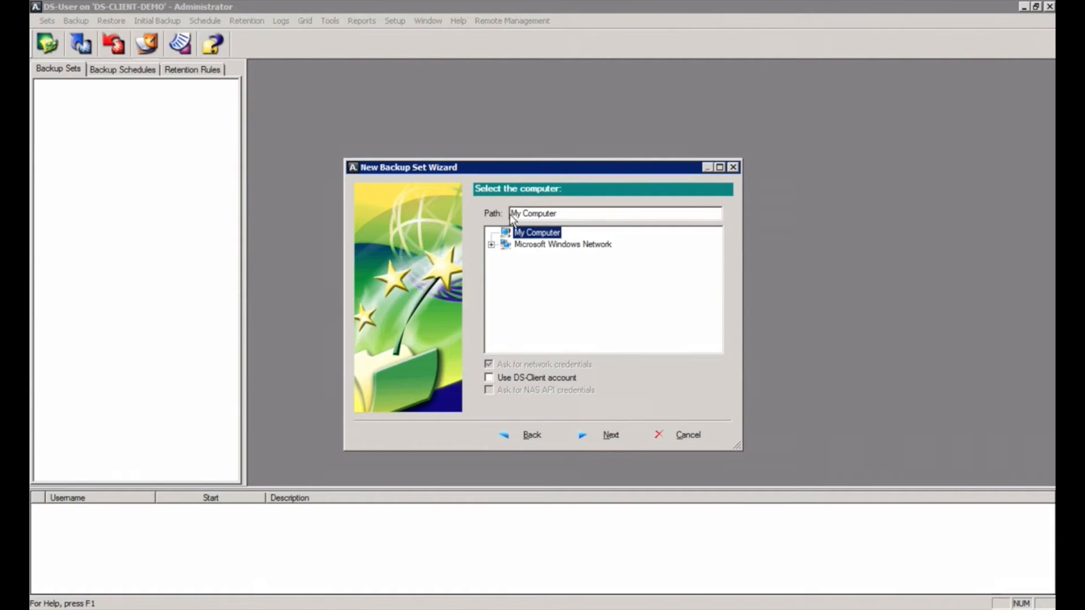
click(569, 214)
key(BackSpace)
key(BackSpace)
key(BackSpace)
key(BackSpace)
key(BackSpace)
key(BackSpace)
key(BackSpace)
key(BackSpace)
key(BackSpace)
key(BackSpace)
key(BackSpace)
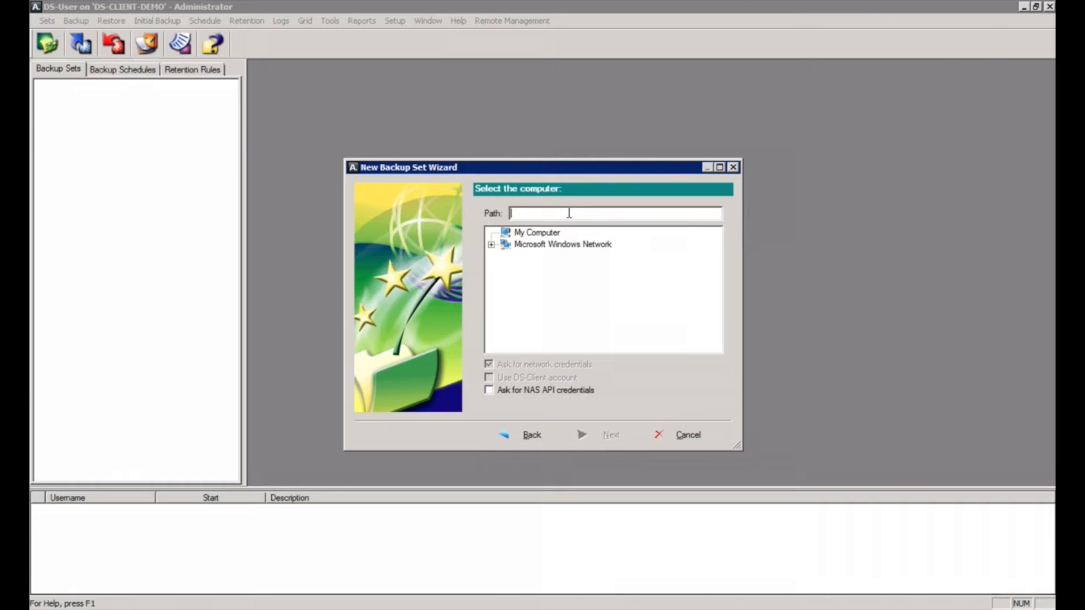
text(DS-CLIENT-DEMO)
Step: Connect to DS-CLIENT-DEMO using the administrator account and its password
click(619, 436)
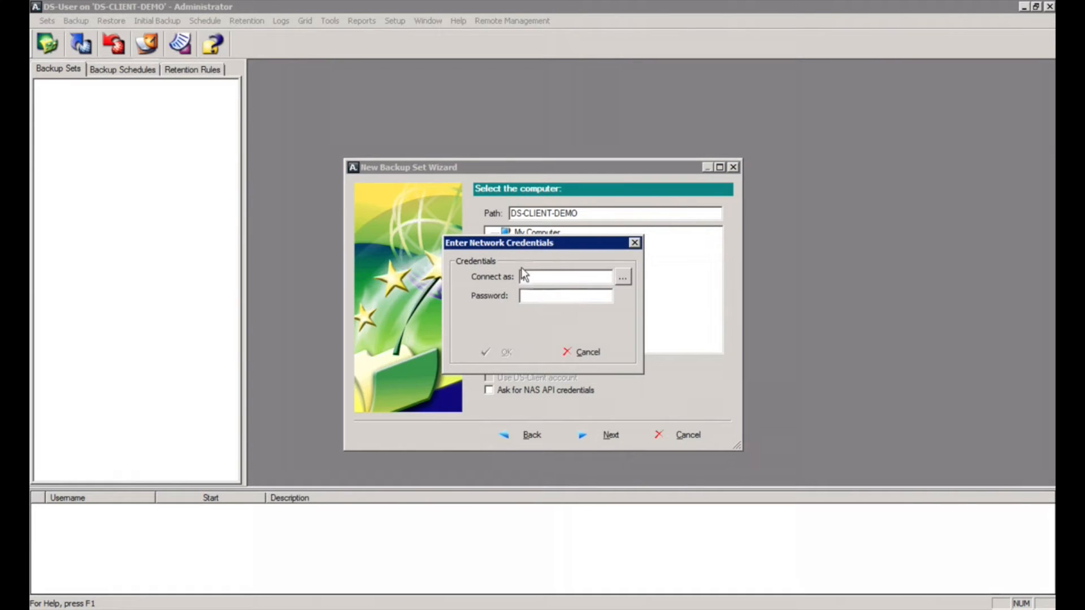
text(administrator)
key(Tab)
text(*********)
key(Return)
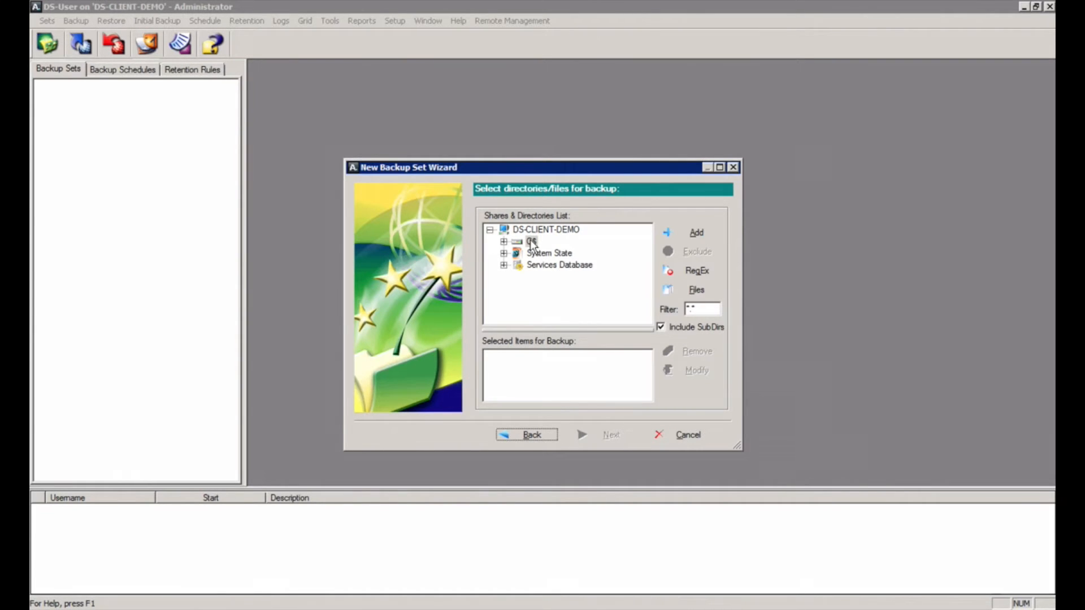
Step: Add Services Database, System State and the whole C$ drive to the selection, then expand C$
click(548, 265)
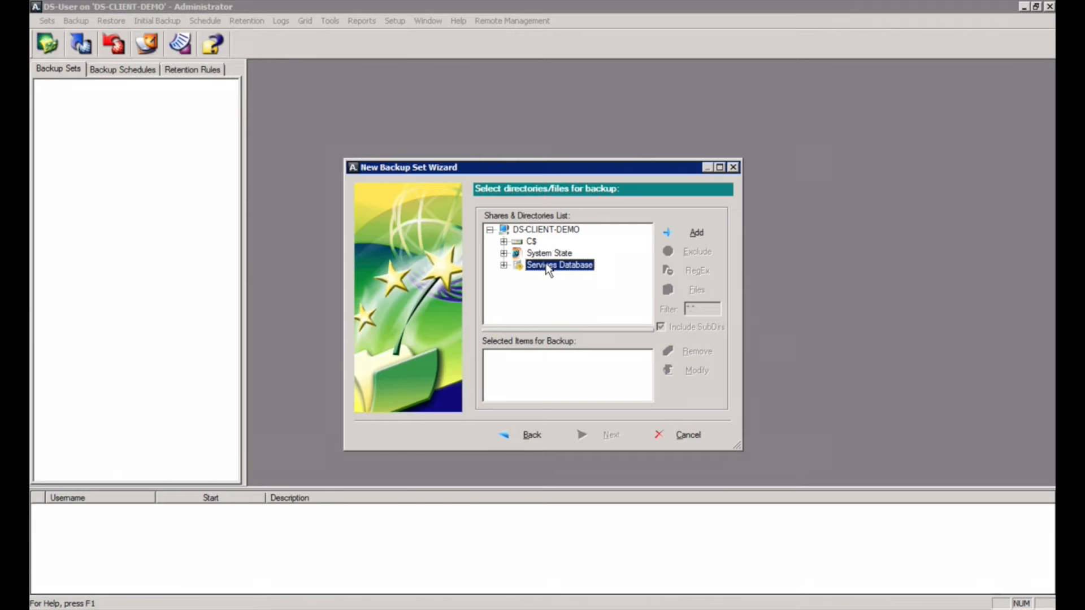
click(674, 233)
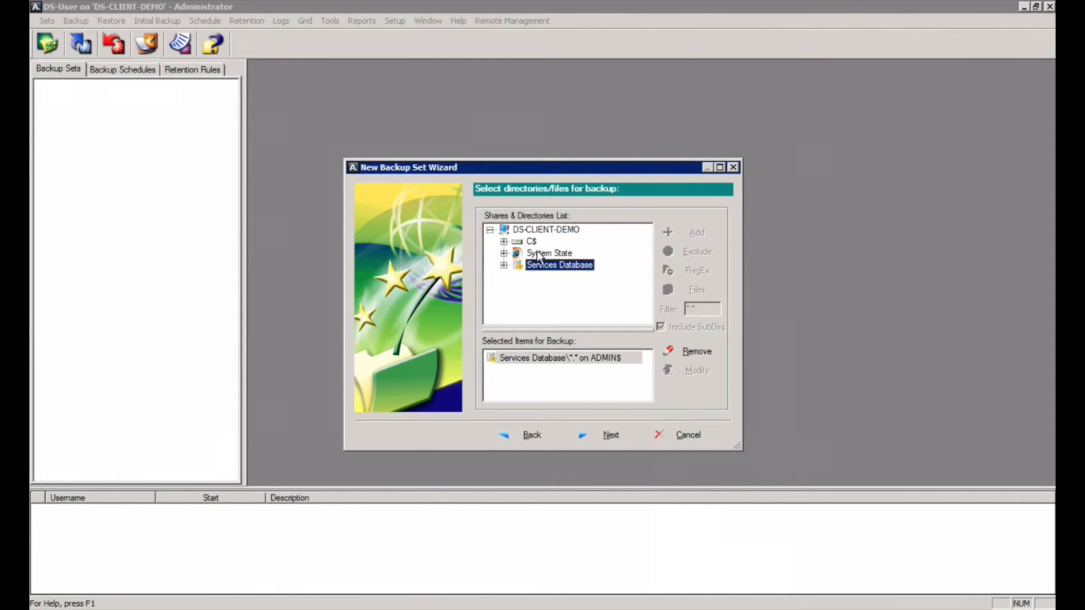
click(536, 252)
click(673, 232)
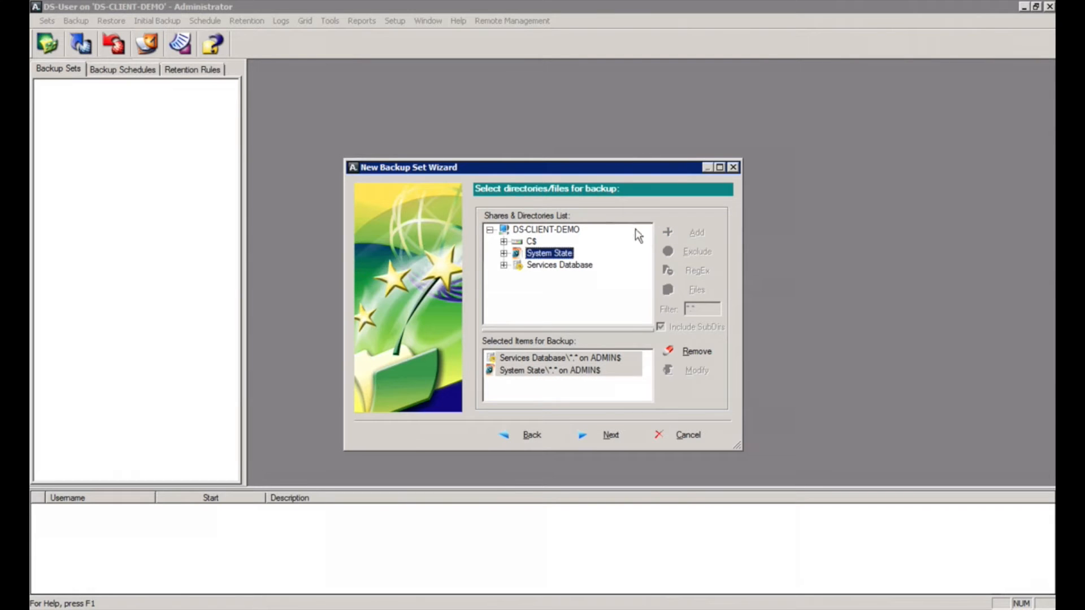
click(531, 242)
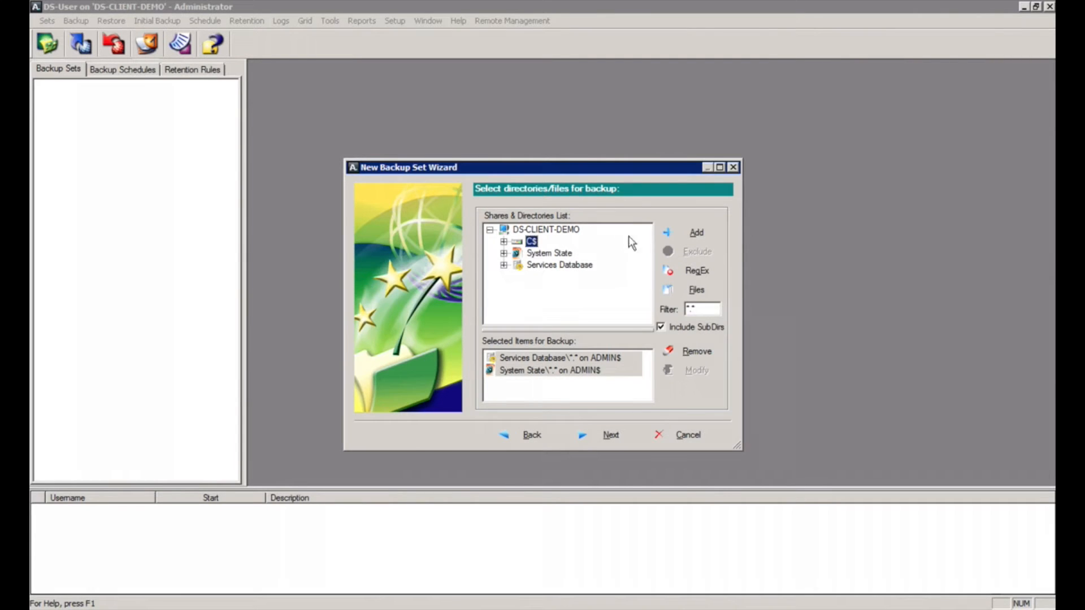
click(681, 232)
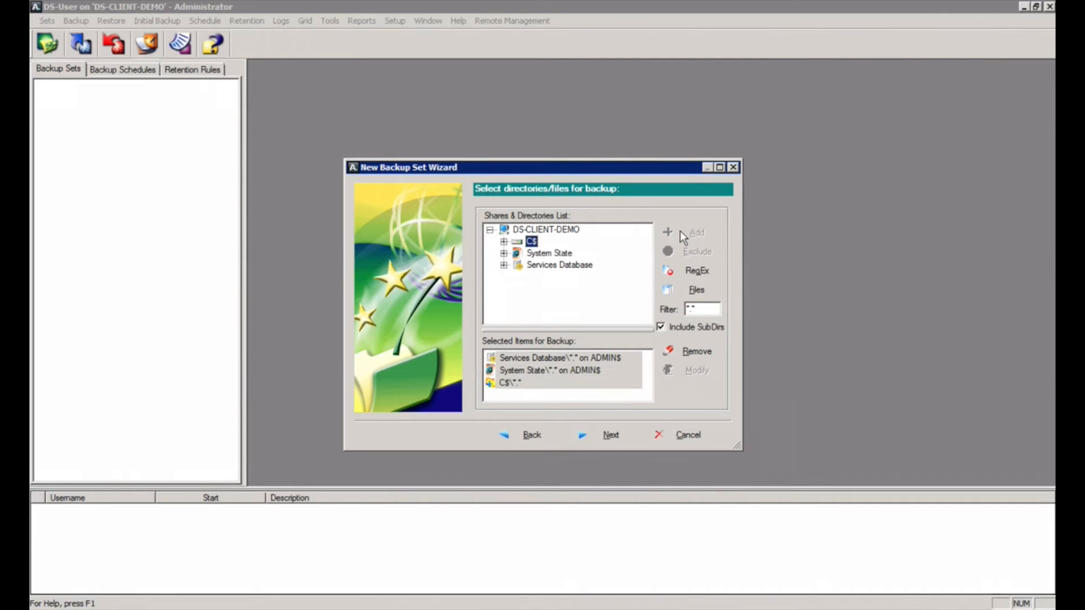
click(504, 242)
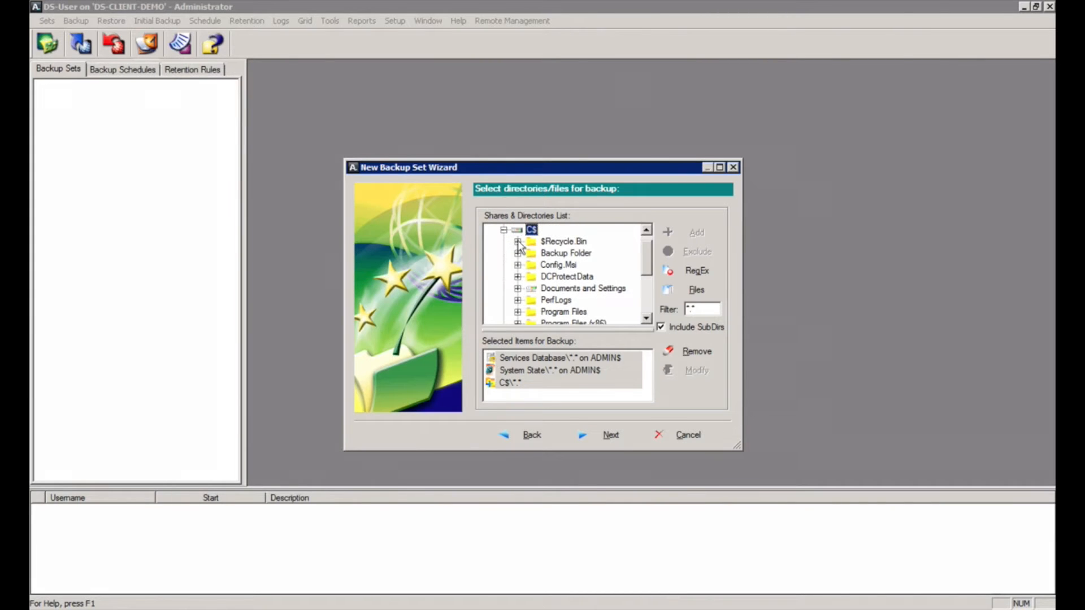
Step: Exclude C$\$Recycle.Bin and C$\Windows\Temp from the backup
click(559, 243)
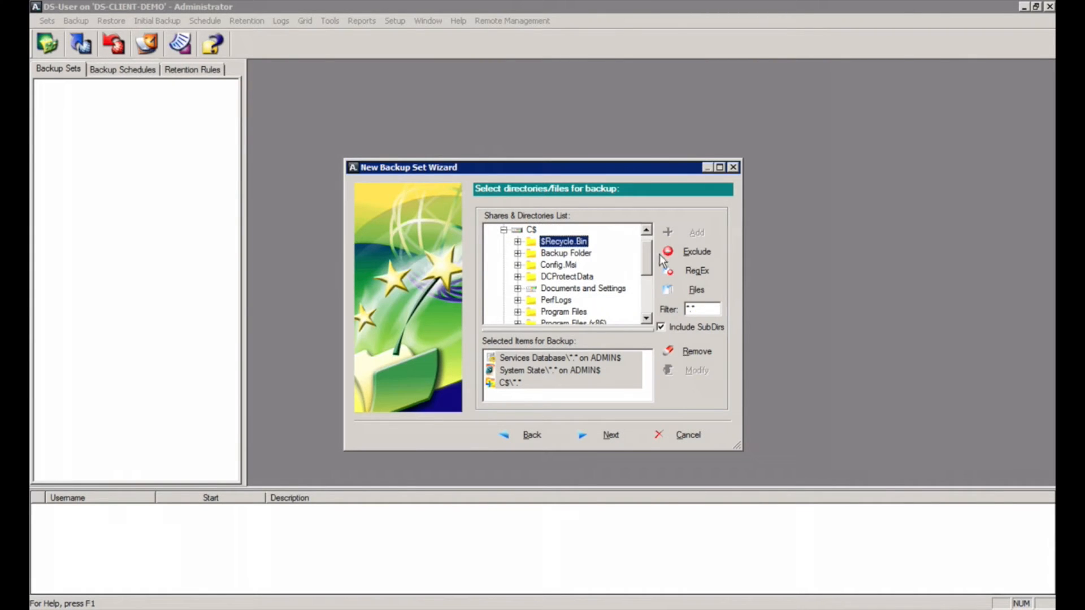
click(679, 252)
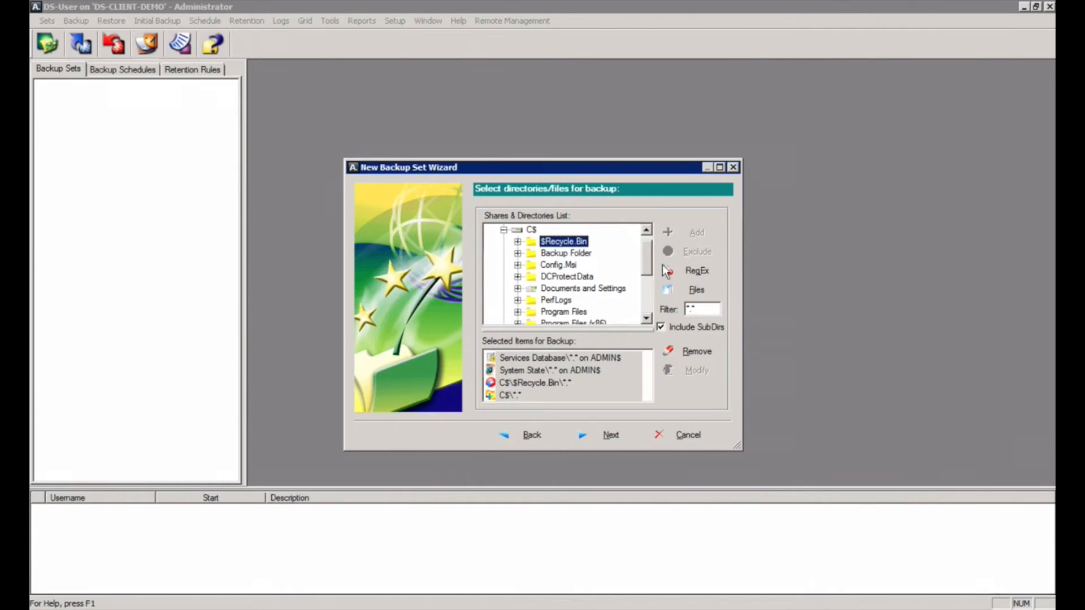
scroll(647, 314, down, 3)
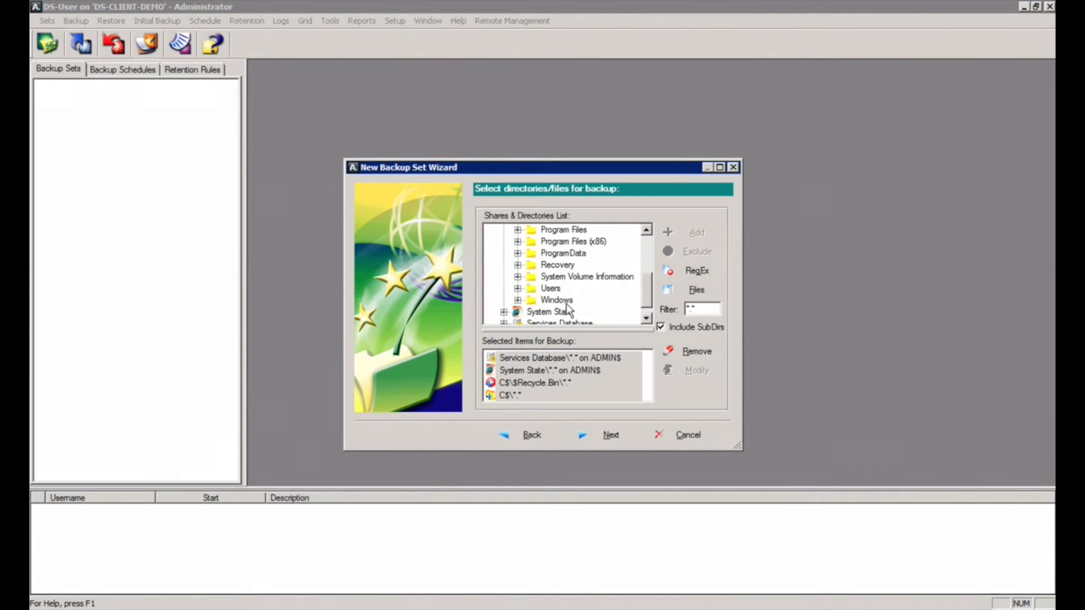
click(519, 302)
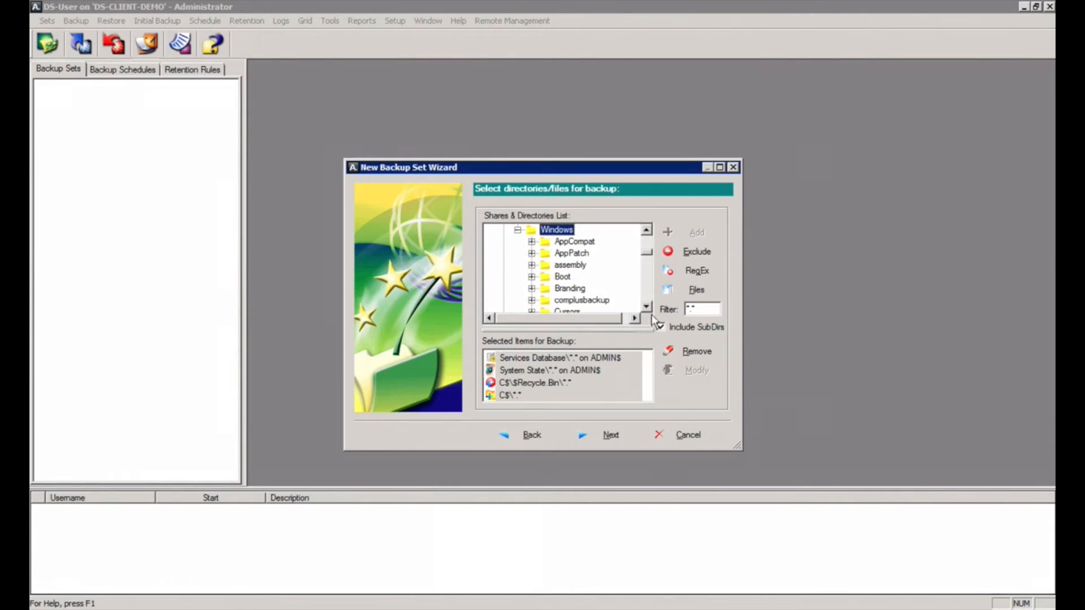
scroll(647, 312, down, 5)
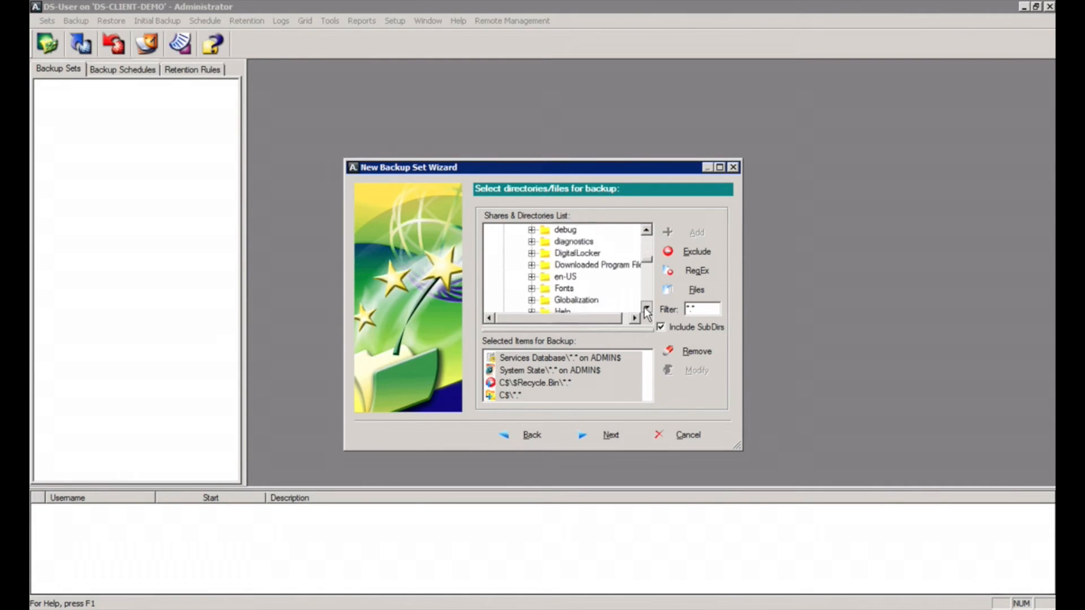
scroll(648, 313, down, 10)
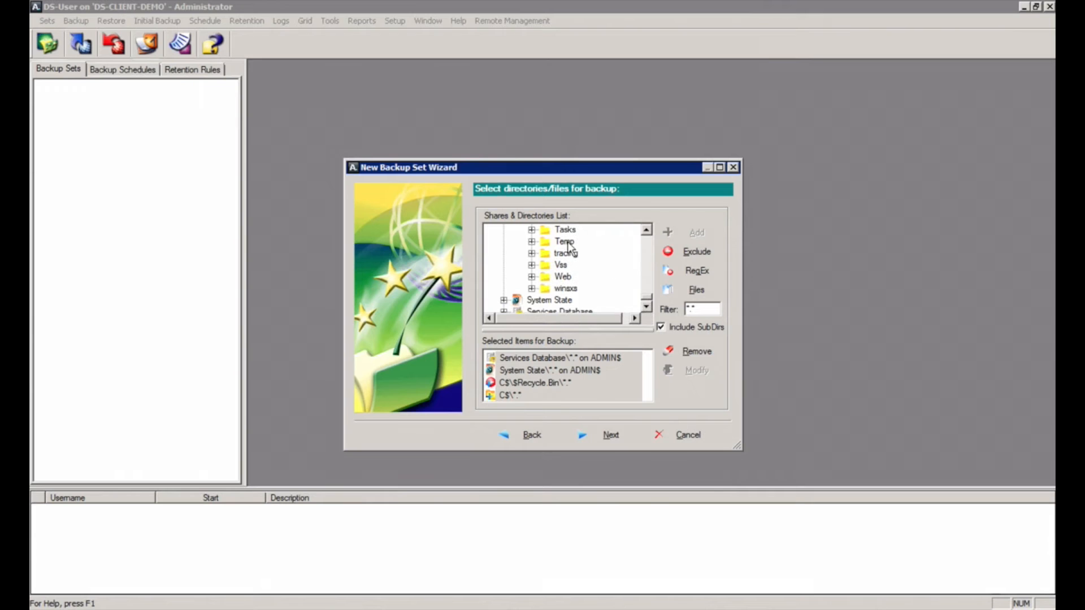
click(683, 251)
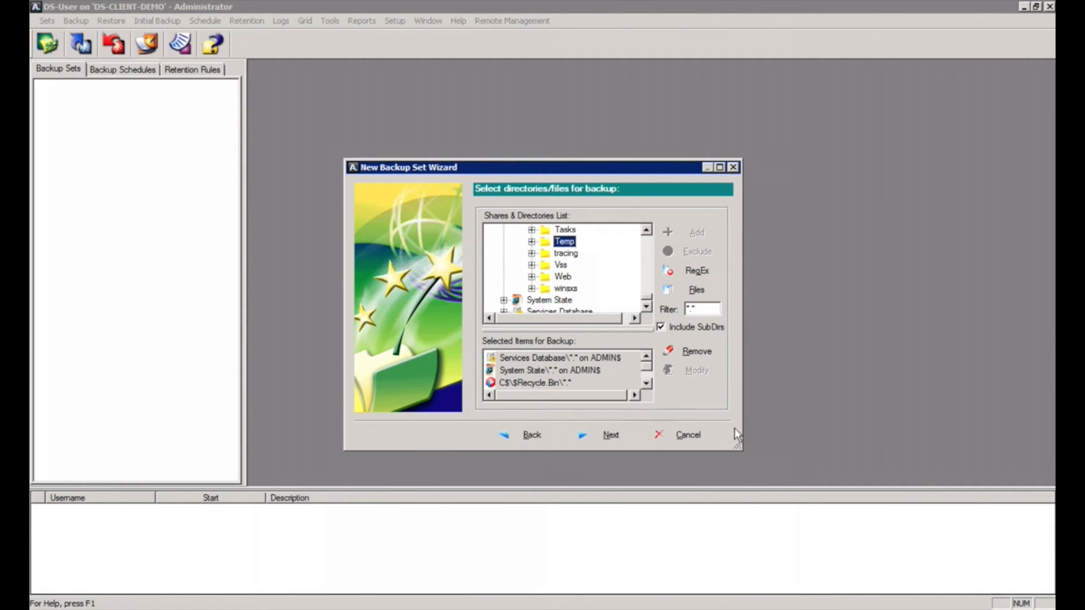
Step: Enlarge the wizard to review all selected items, then continue to the item options
drag(738, 445, 892, 516)
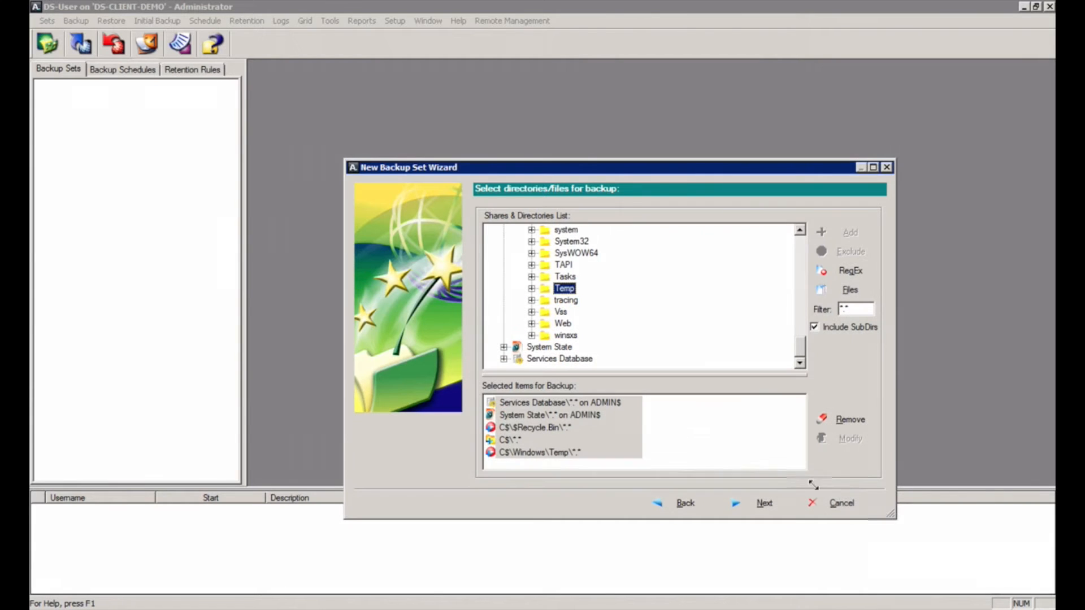
click(699, 460)
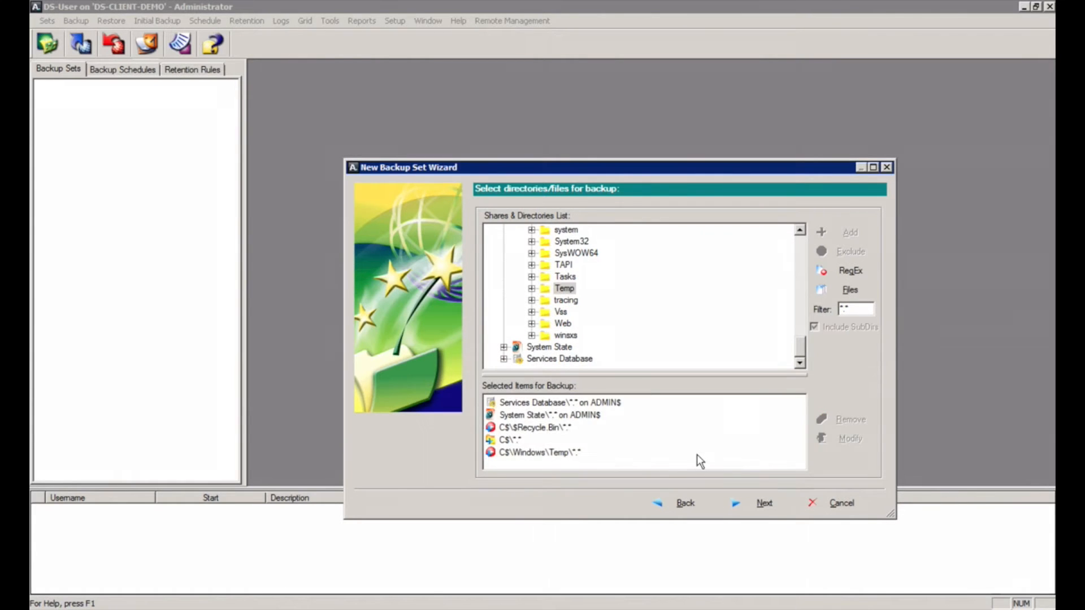
click(766, 501)
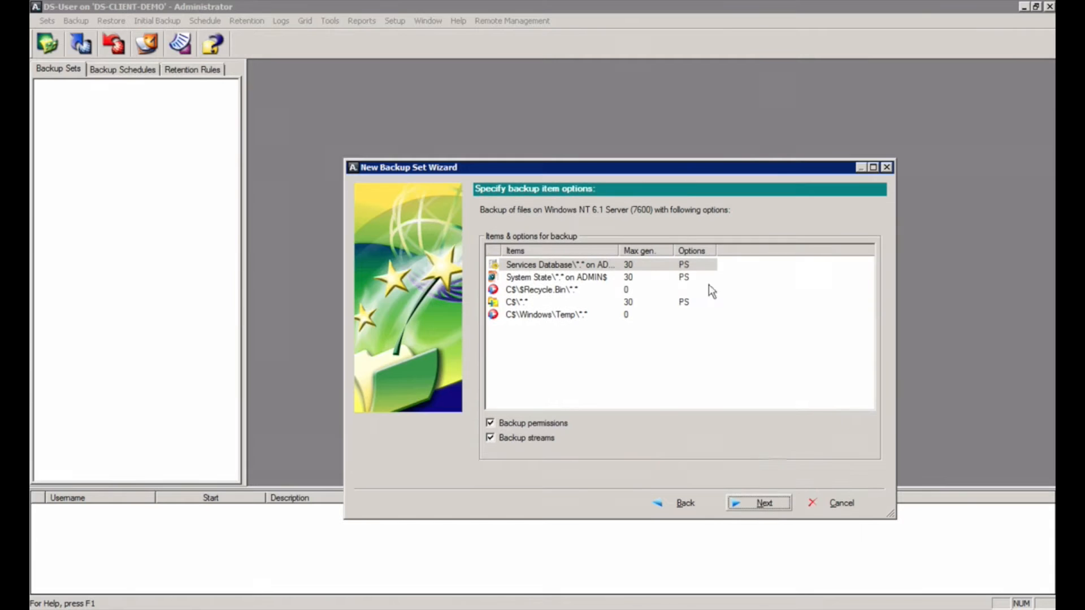
Step: Set Max gen to 5 for System State and C$\*.* in the item options grid
click(636, 263)
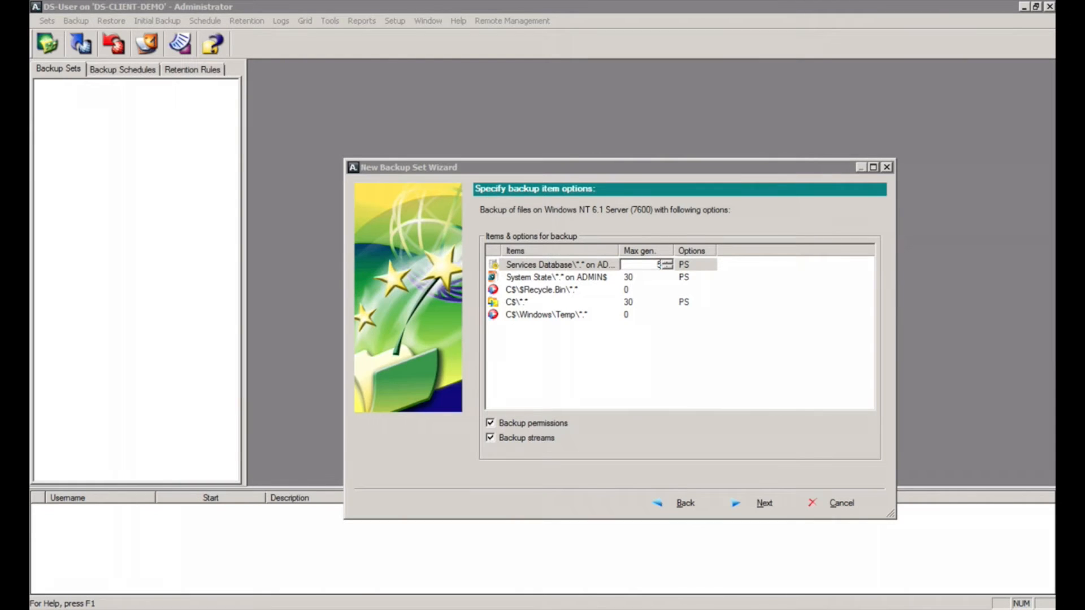
click(638, 277)
text(5)
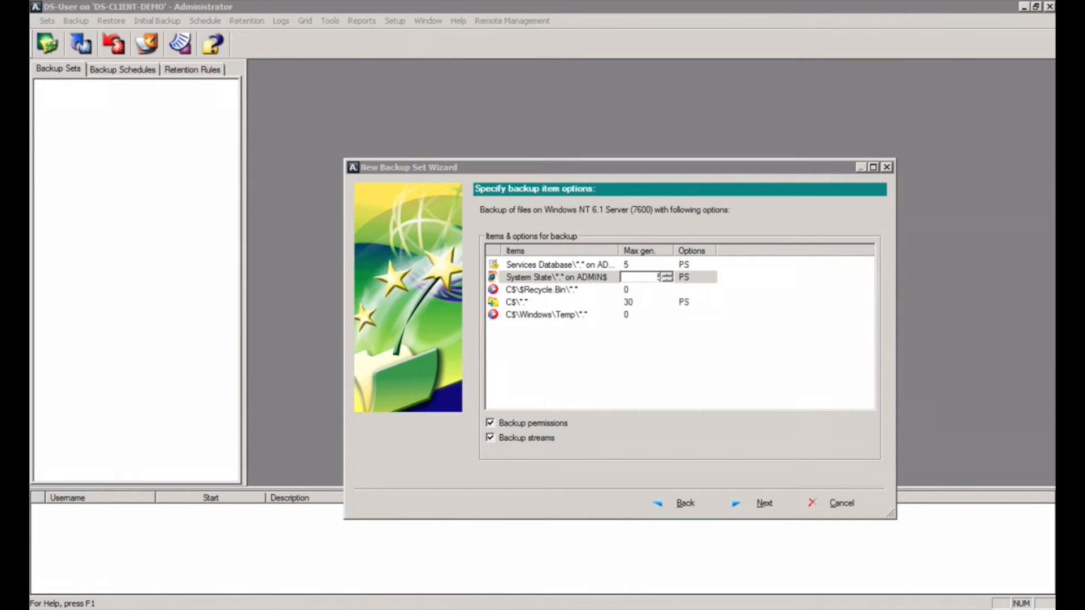
click(639, 301)
text(5)
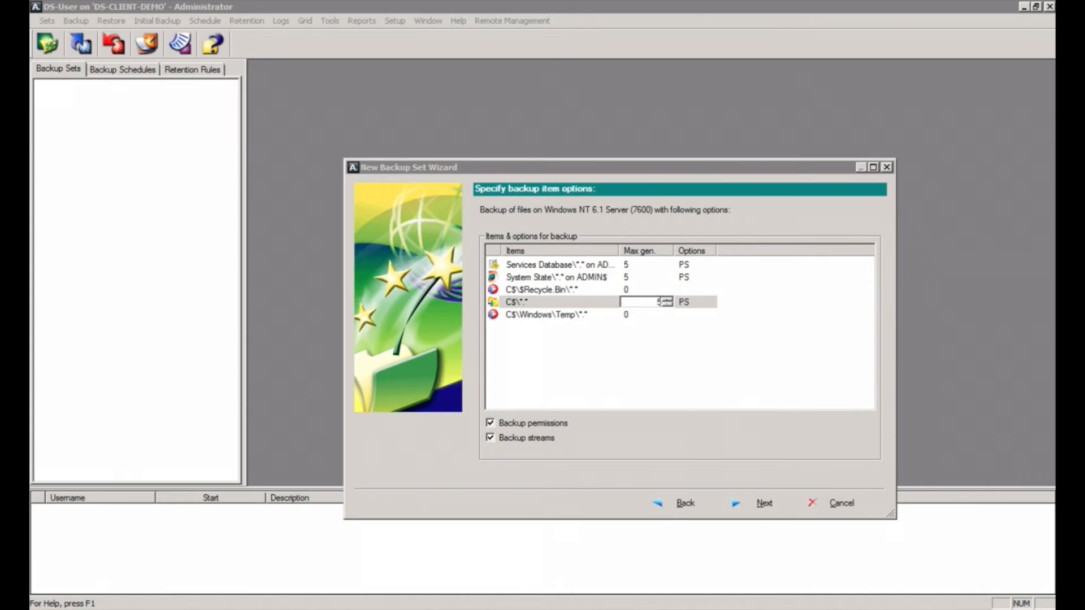
click(765, 501)
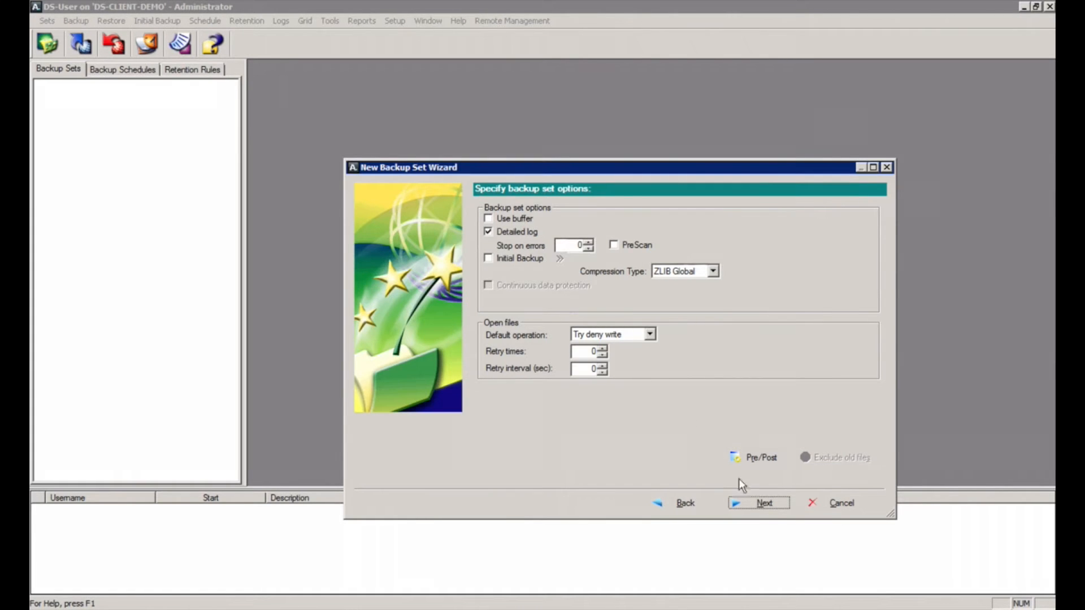
Step: Keep Detailed log and ZLIB Global compression unchanged and continue to the advanced options
click(768, 504)
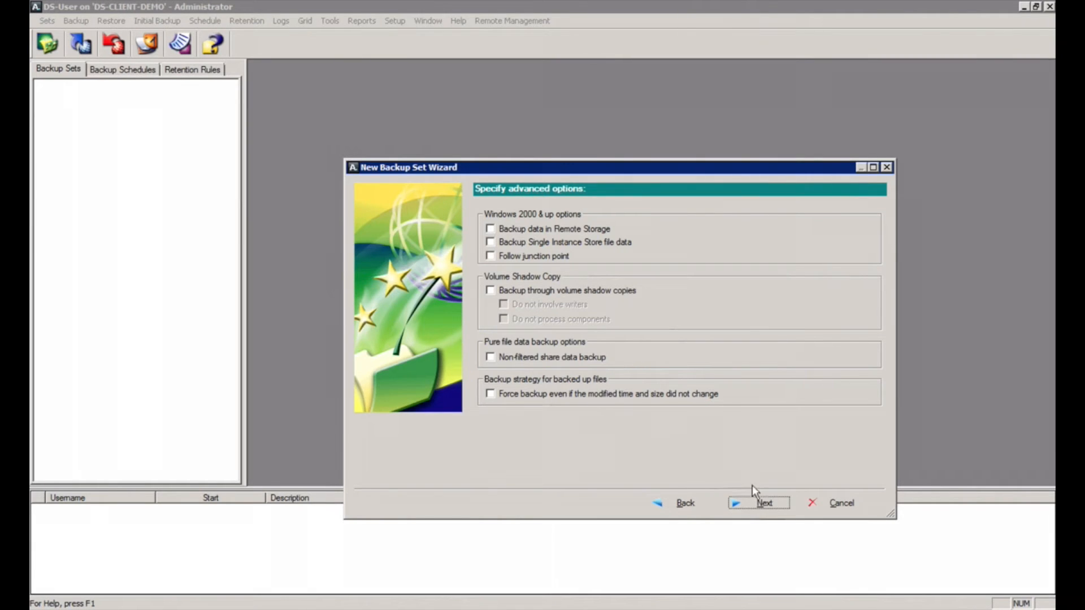
Step: Leave the advanced and performance options at their defaults
click(768, 501)
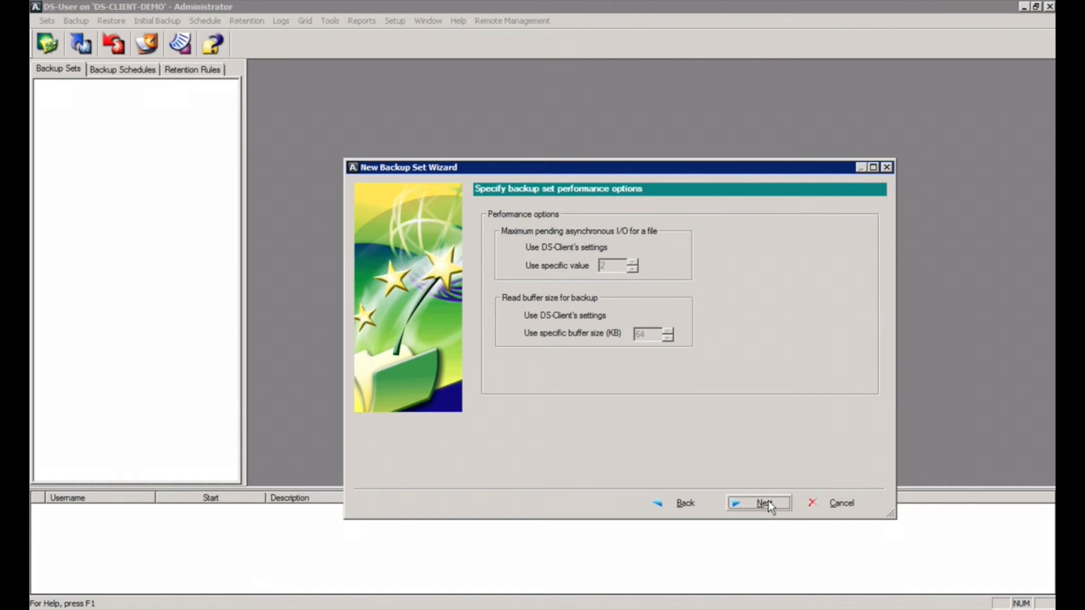
click(768, 505)
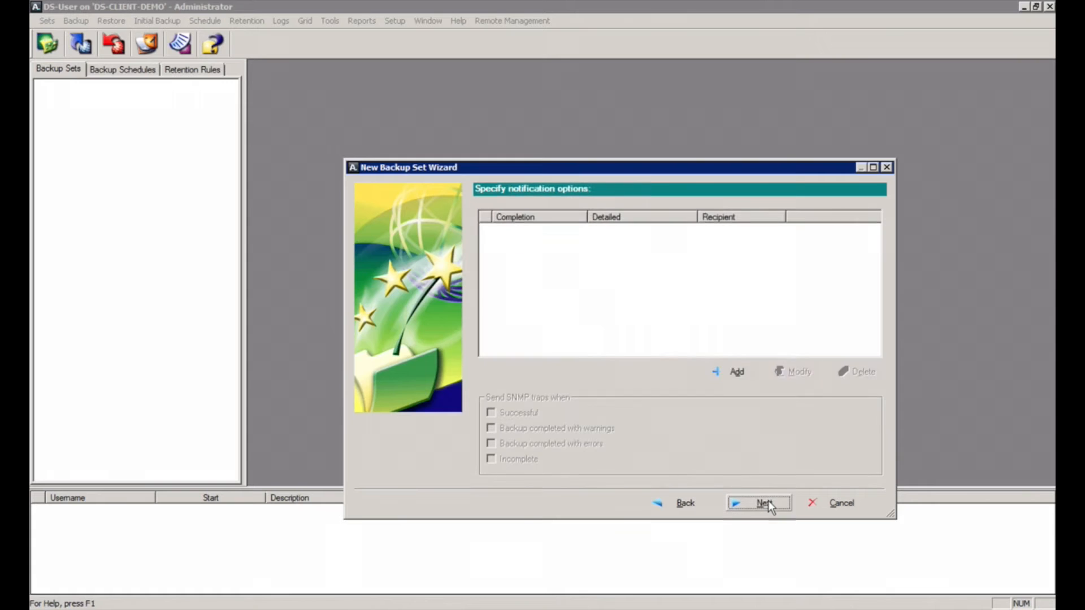
Step: Cancel the Add Notification dialog and continue with no notifications configured
click(738, 372)
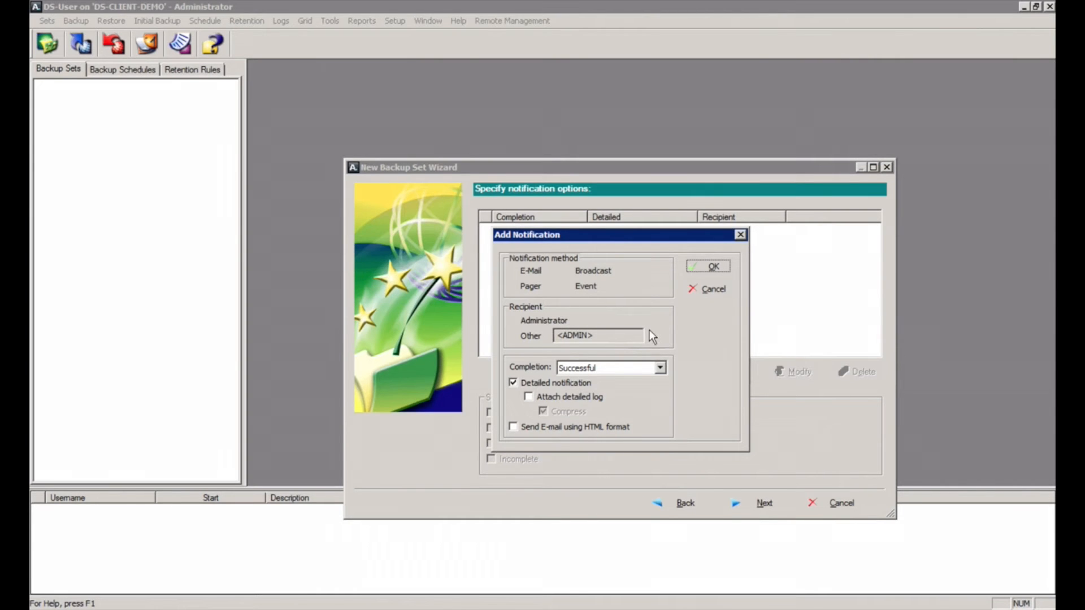
click(711, 289)
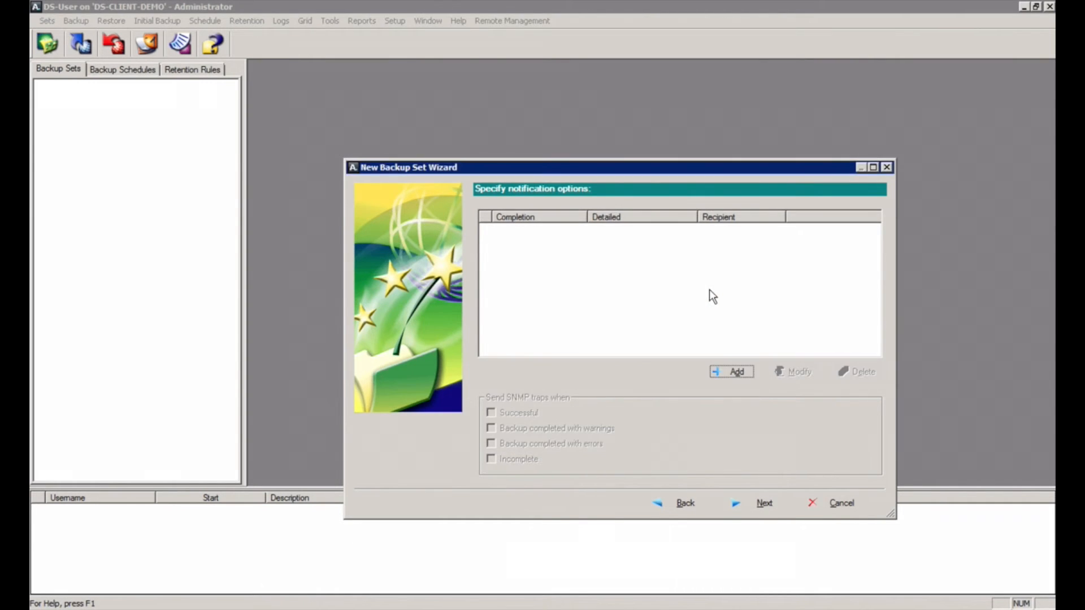
click(758, 501)
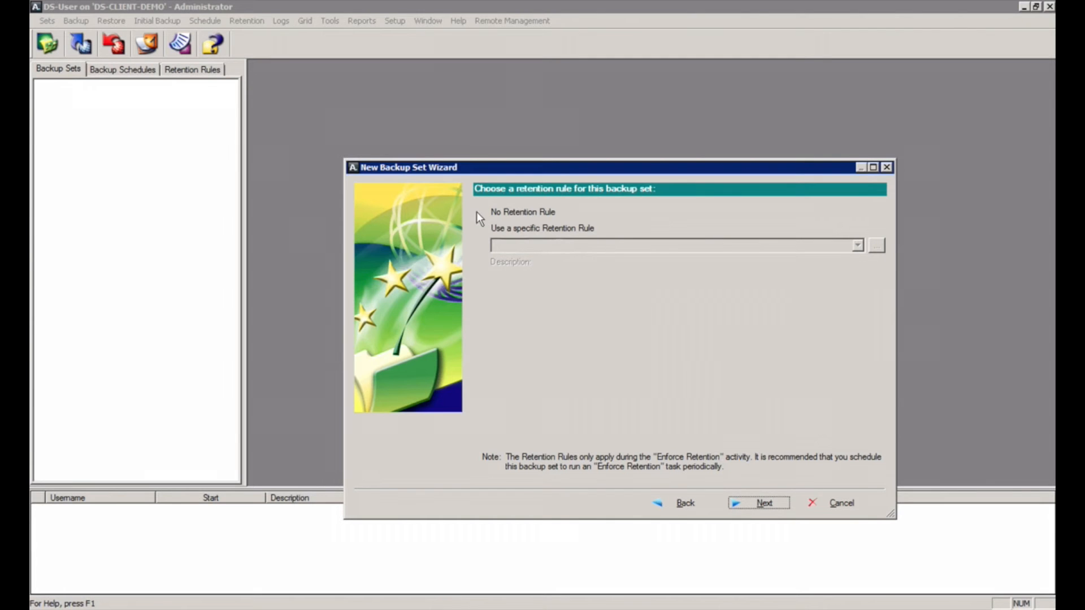
Step: Create and assign a '30 Days Delete' rule deleting files removed from source
click(485, 229)
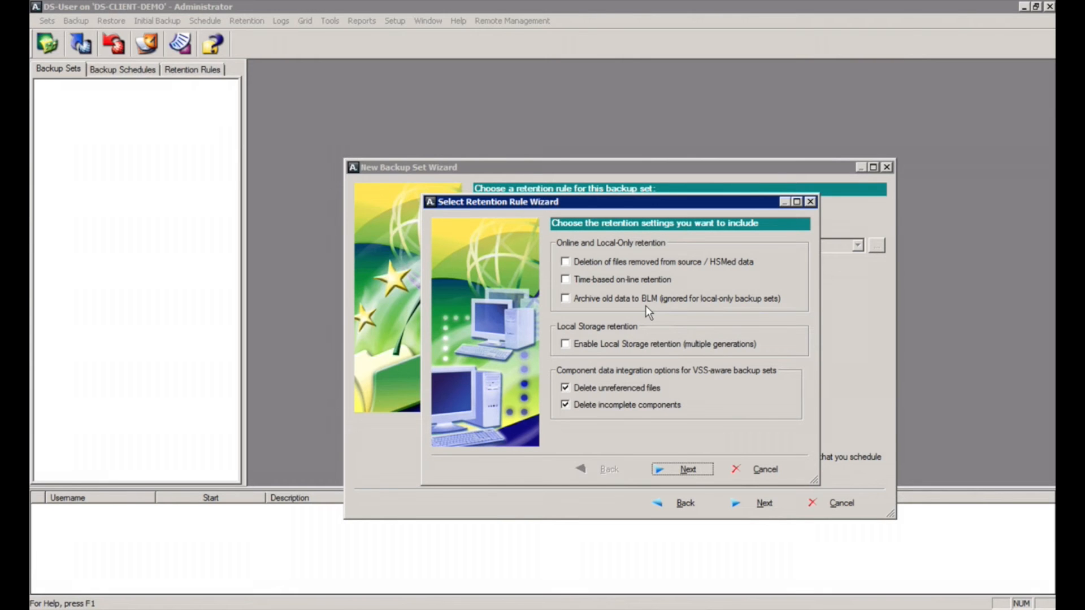
click(608, 263)
click(686, 473)
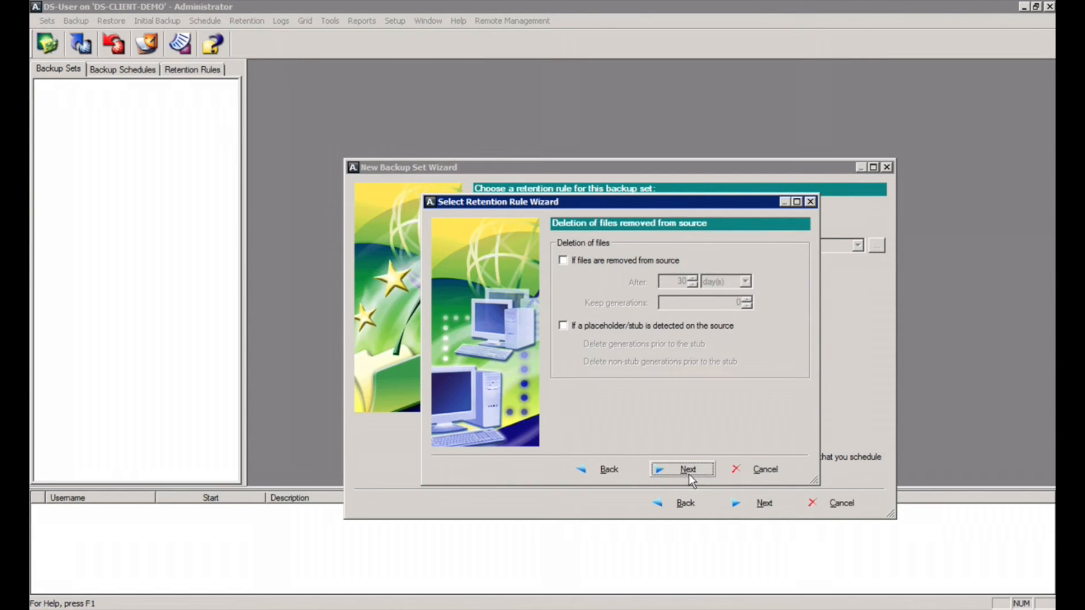
click(595, 260)
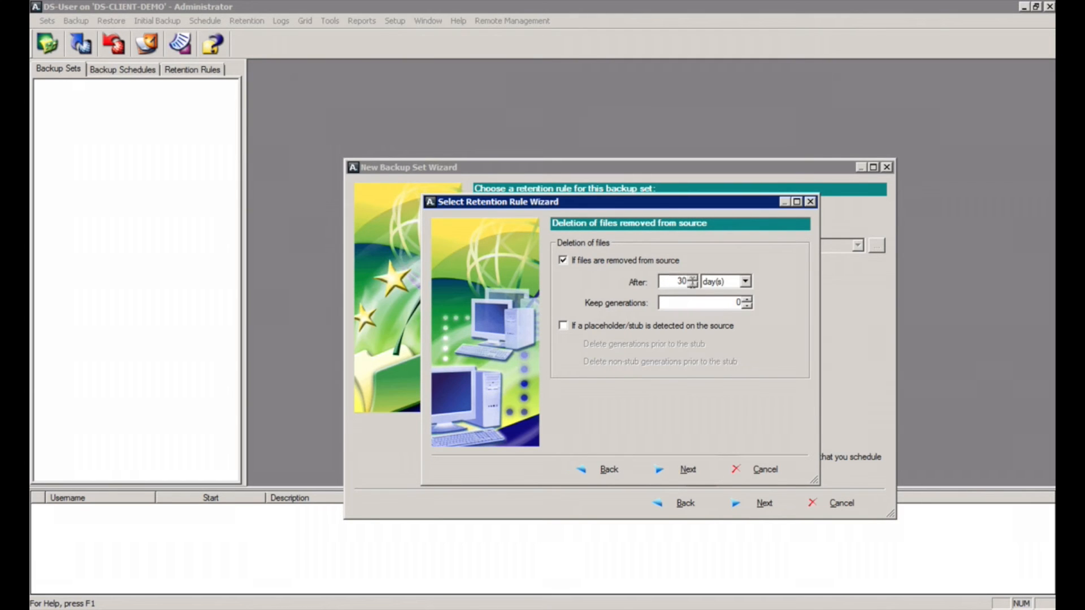
click(688, 472)
click(603, 244)
text(3)
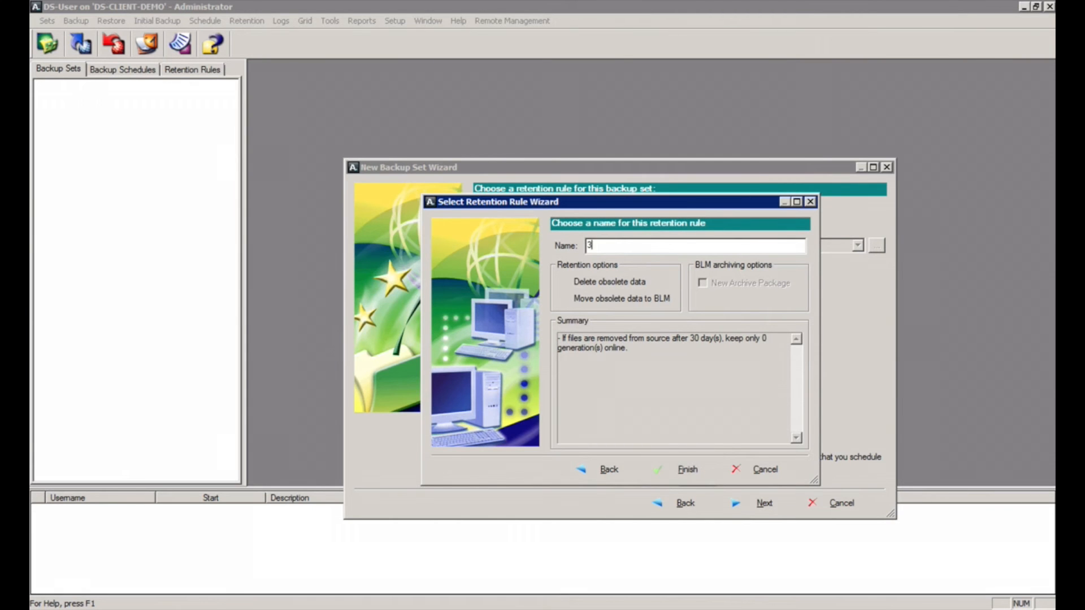
text(0 Days Delete)
click(685, 469)
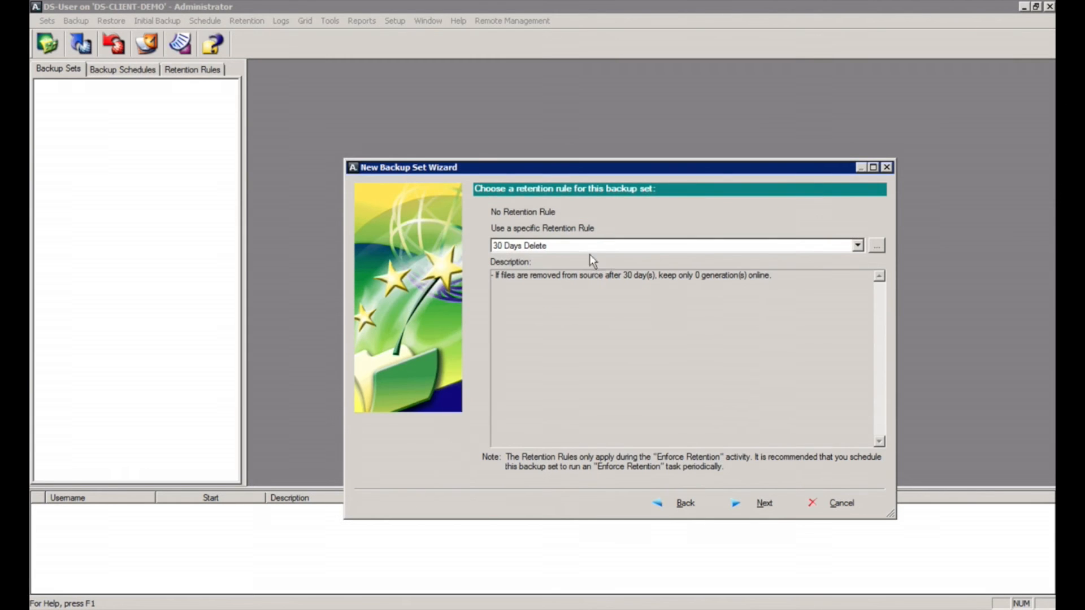
click(757, 504)
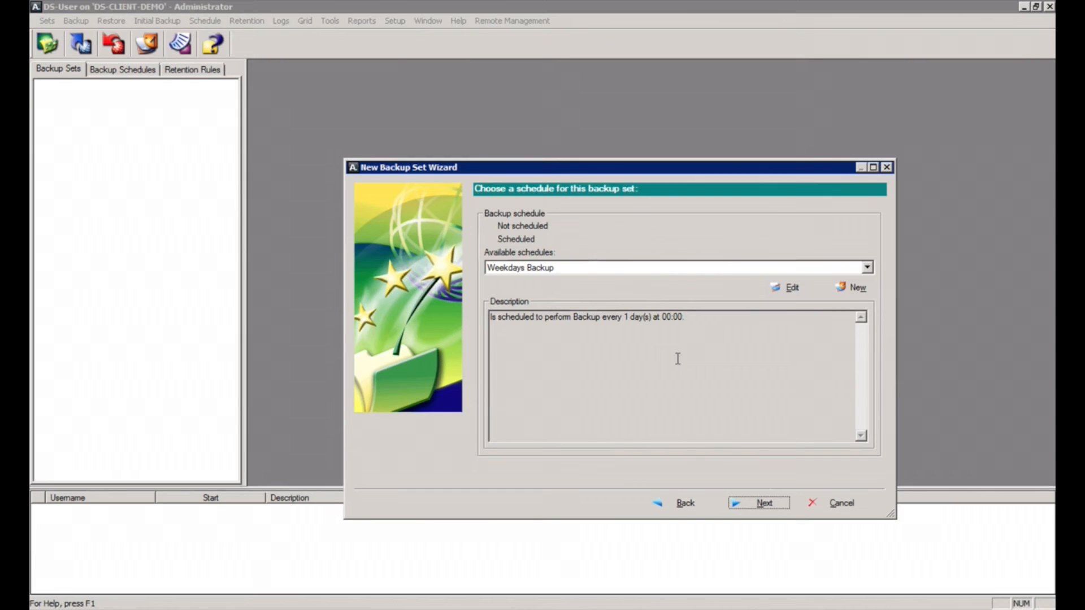
Step: Set Weekdays Backup to recur weekly Monday–Friday from 20:00, ending at 07:45, with retention enforced
click(791, 287)
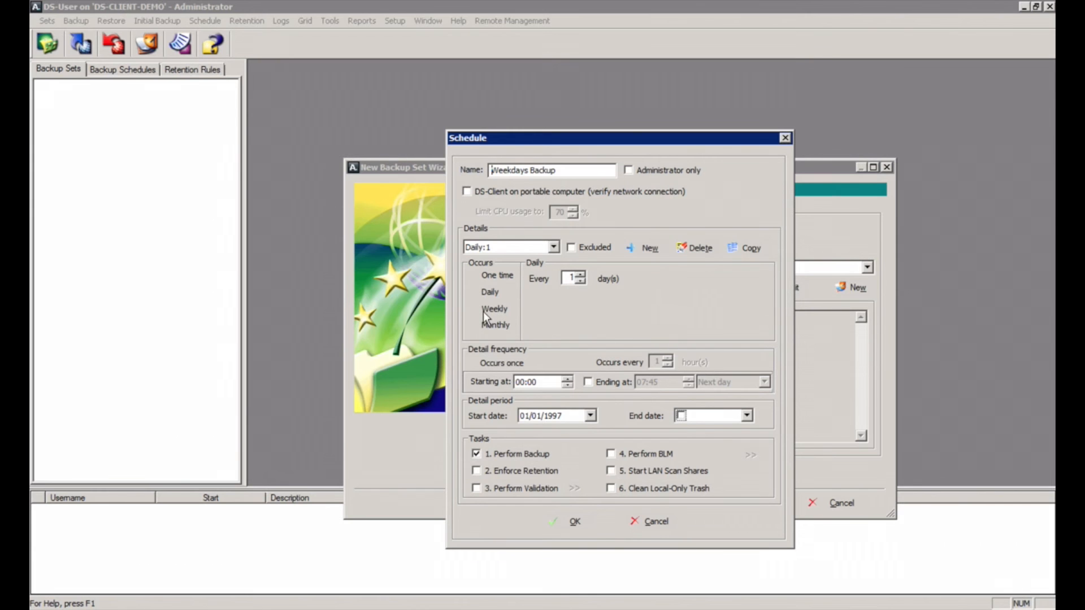
click(477, 324)
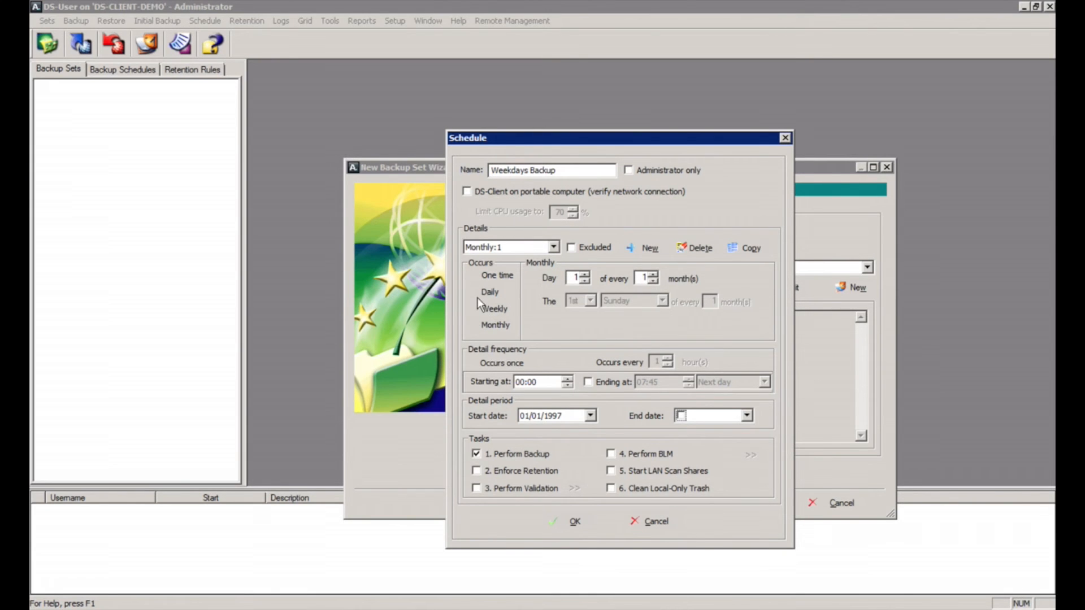
click(496, 292)
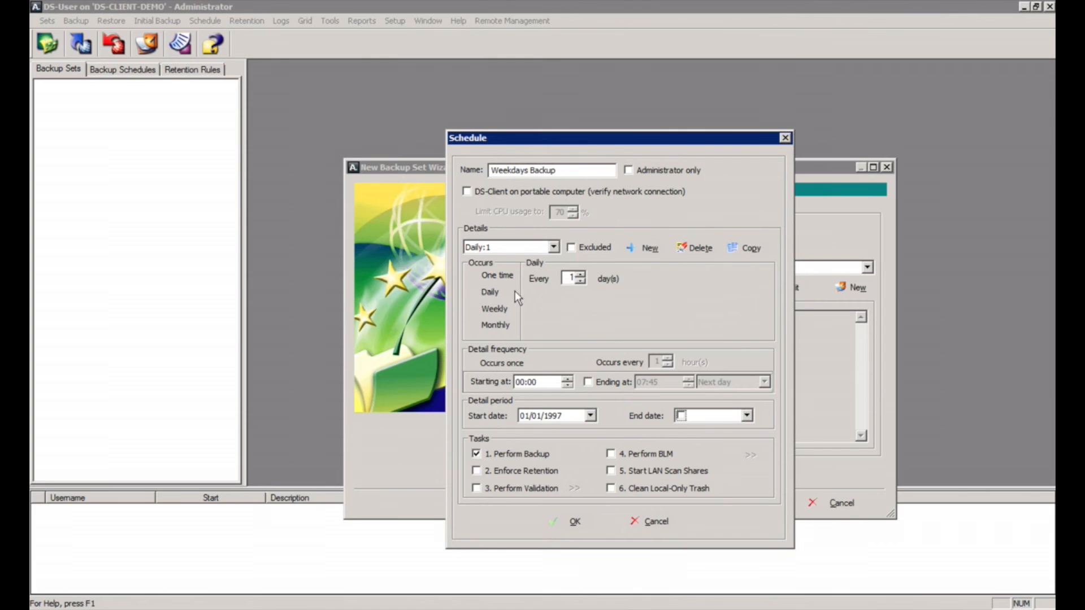
click(476, 307)
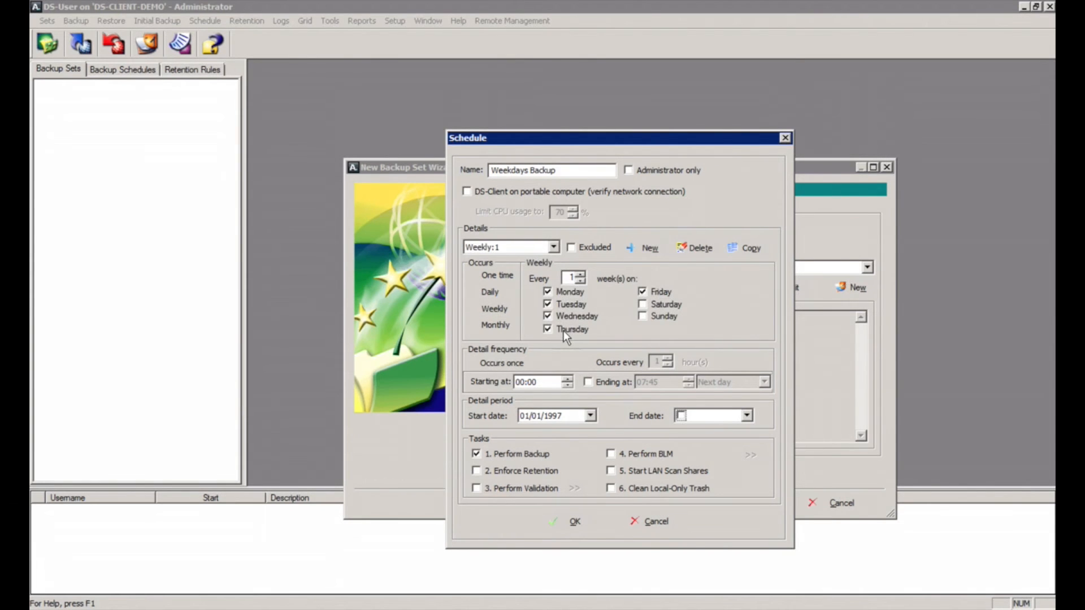
click(519, 382)
text(20)
click(588, 381)
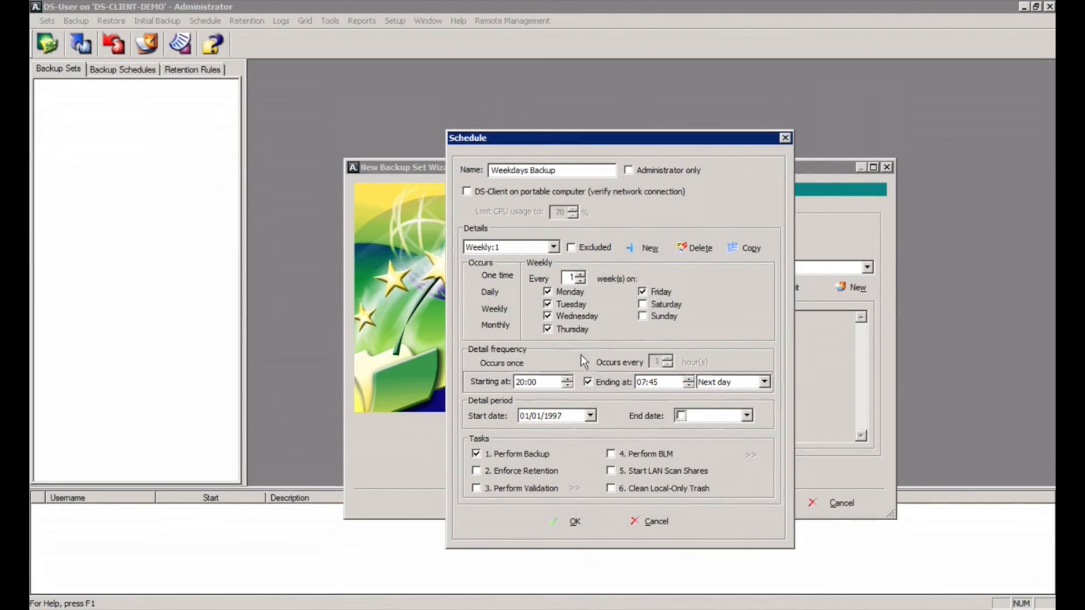
click(477, 470)
click(576, 521)
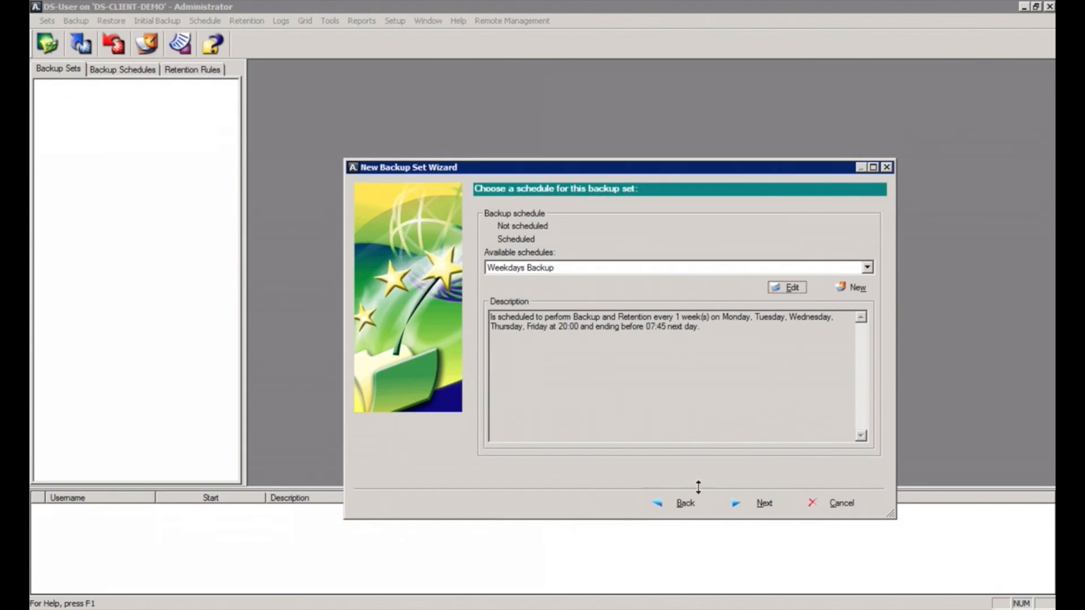
Step: Name the backup set 'Bare Metal | C$', enable Save on Local Storage, and finish the wizard
click(760, 500)
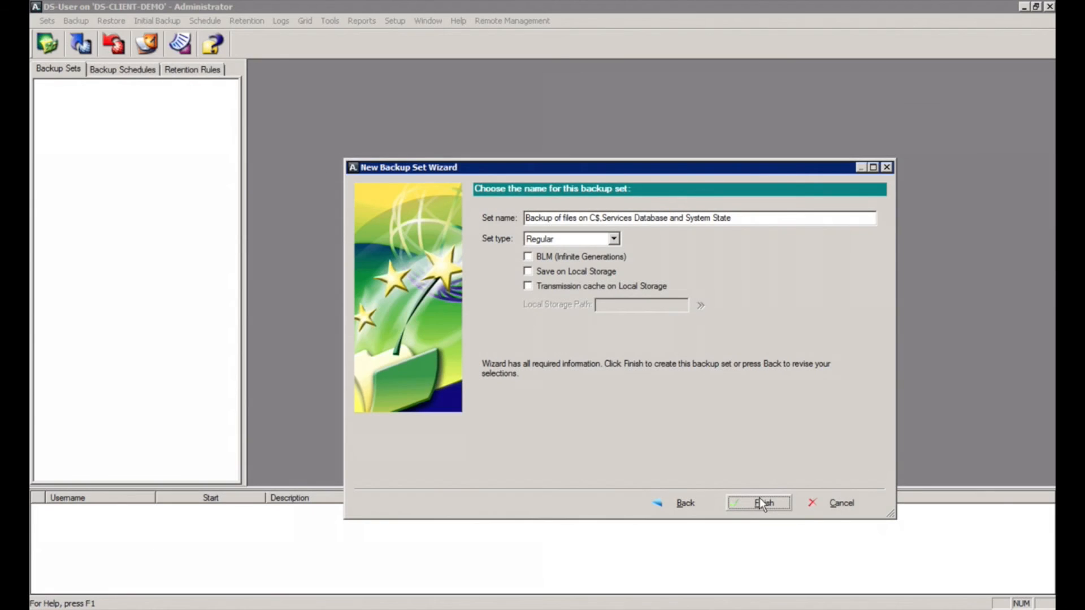
click(748, 221)
key(BackSpace)
key(BackSpace)
key(BackSpace)
key(BackSpace)
key(BackSpace)
key(BackSpace)
key(BackSpace)
key(BackSpace)
key(BackSpace)
key(BackSpace)
key(BackSpace)
key(BackSpace)
key(BackSpace)
key(BackSpace)
key(BackSpace)
key(BackSpace)
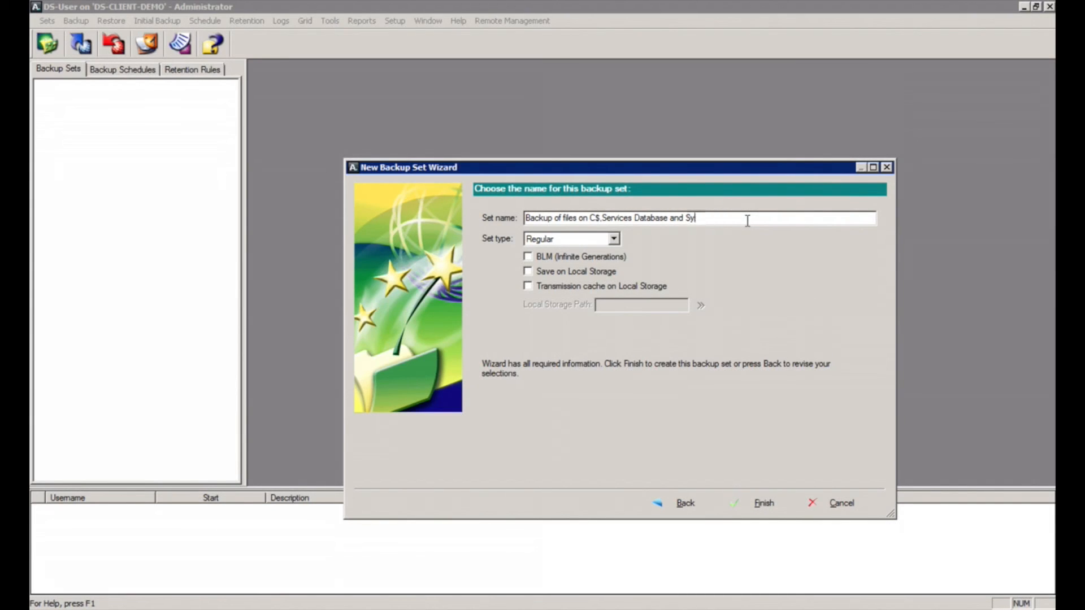
key(BackSpace)
key(BackSpace)
key(BackSpace)
key(BackSpace)
key(BackSpace)
key(BackSpace)
key(BackSpace)
key(BackSpace)
key(BackSpace)
key(BackSpace)
key(BackSpace)
key(BackSpace)
key(BackSpace)
key(BackSpace)
key(BackSpace)
key(BackSpace)
key(BackSpace)
key(BackSpace)
key(BackSpace)
key(BackSpace)
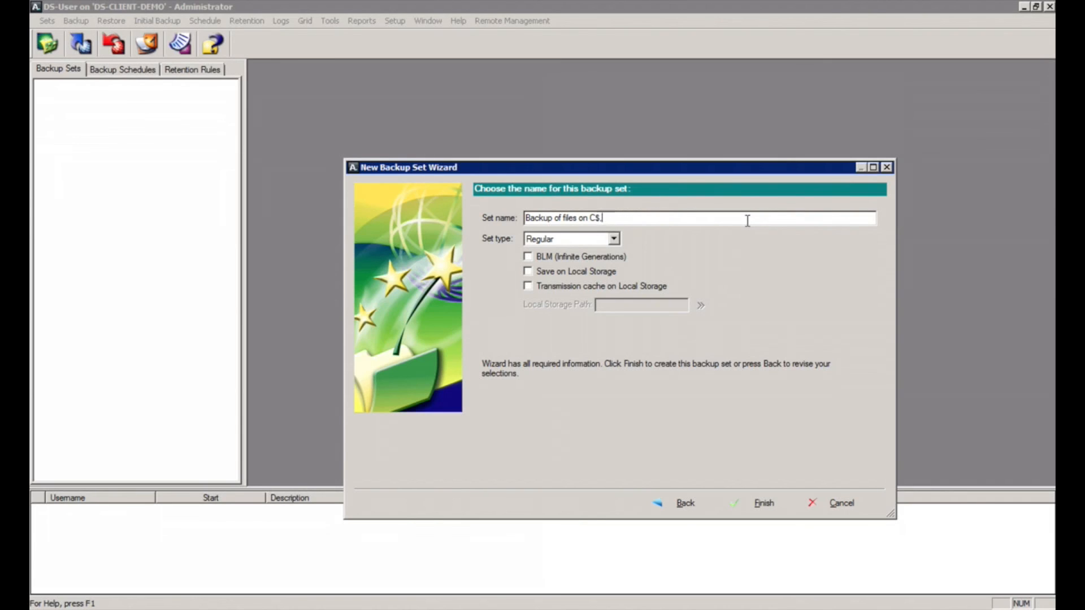
key(BackSpace)
key(BackSpace)
key(BackSpace)
key(BackSpace)
key(BackSpace)
key(BackSpace)
key(BackSpace)
key(BackSpace)
key(BackSpace)
key(BackSpace)
key(BackSpace)
key(BackSpace)
key(BackSpace)
key(BackSpace)
key(BackSpace)
key(BackSpace)
text(Bare Metal | C$)
click(529, 271)
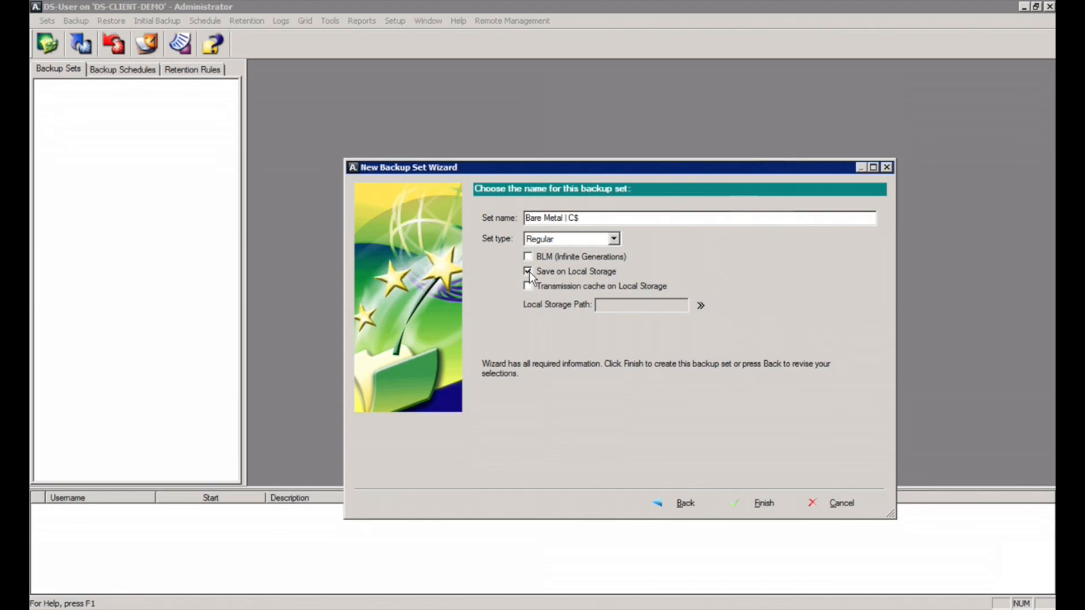
click(768, 506)
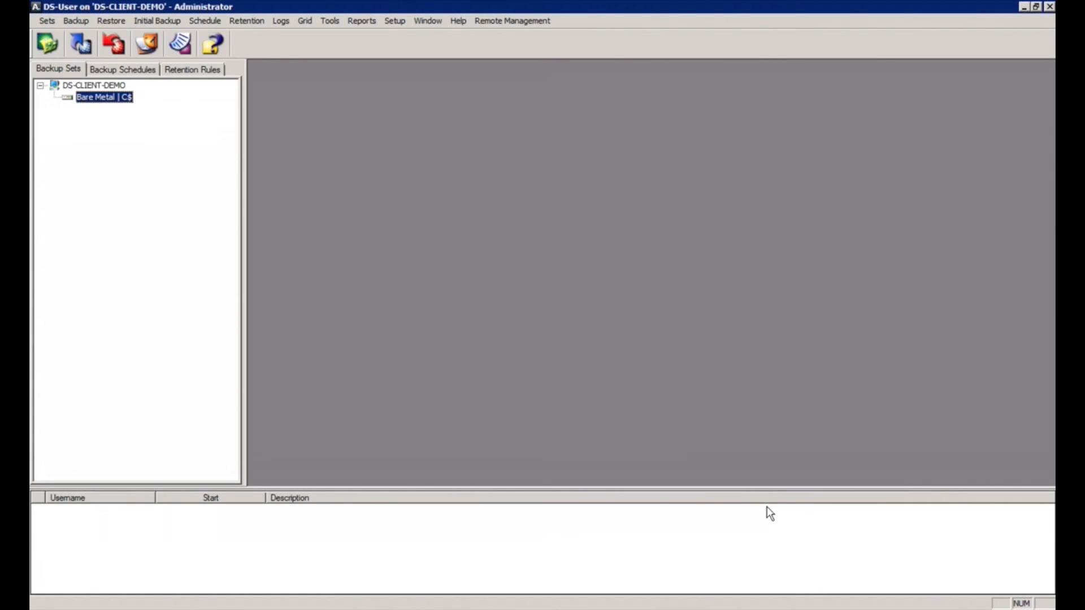